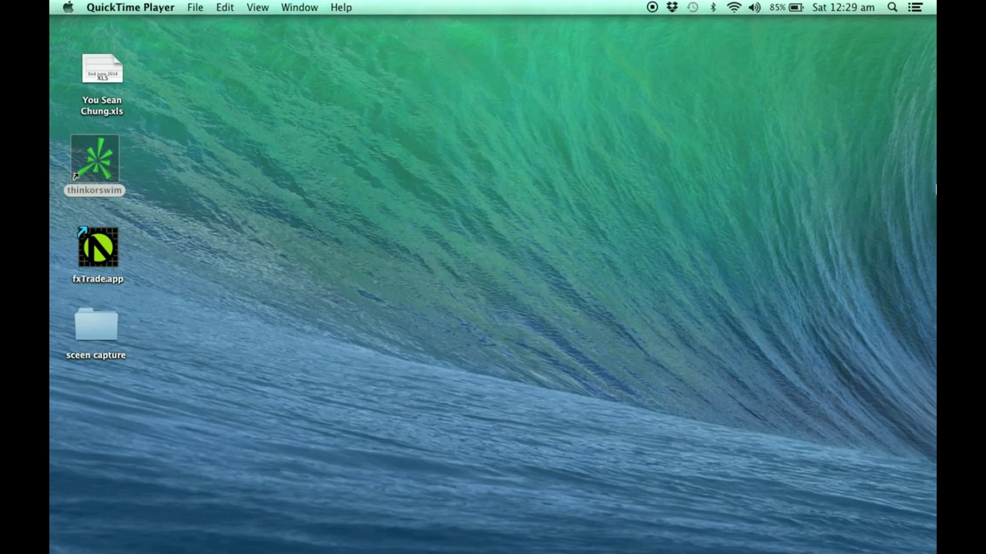
Switch to thinkorswim and hide the sidebar with account info, watchlist and market depth
mouse_move(856, 539)
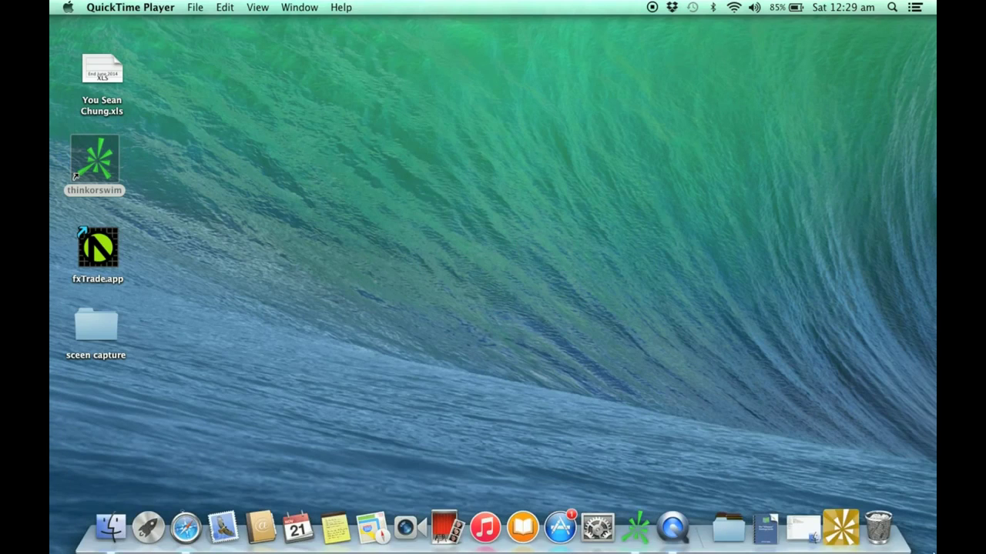
click(841, 529)
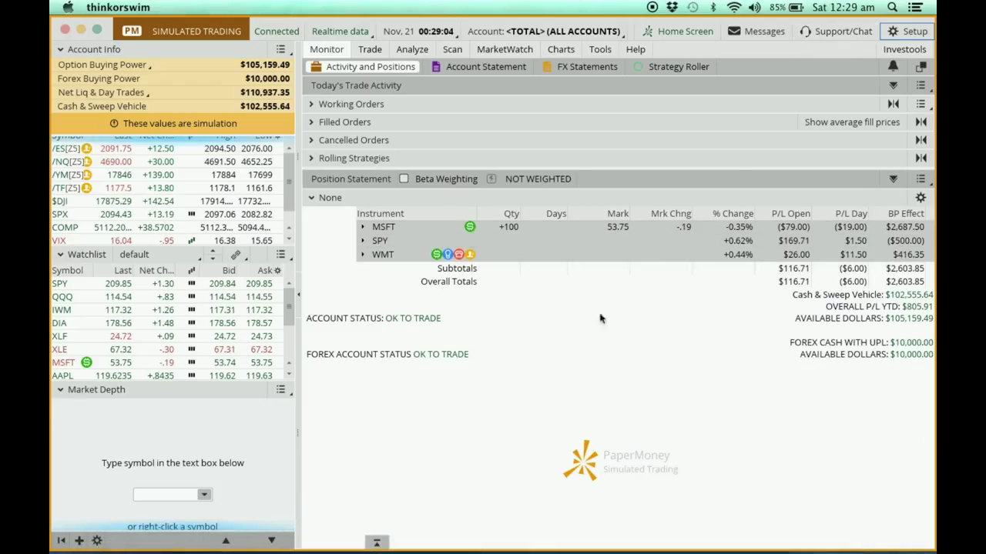
click(299, 293)
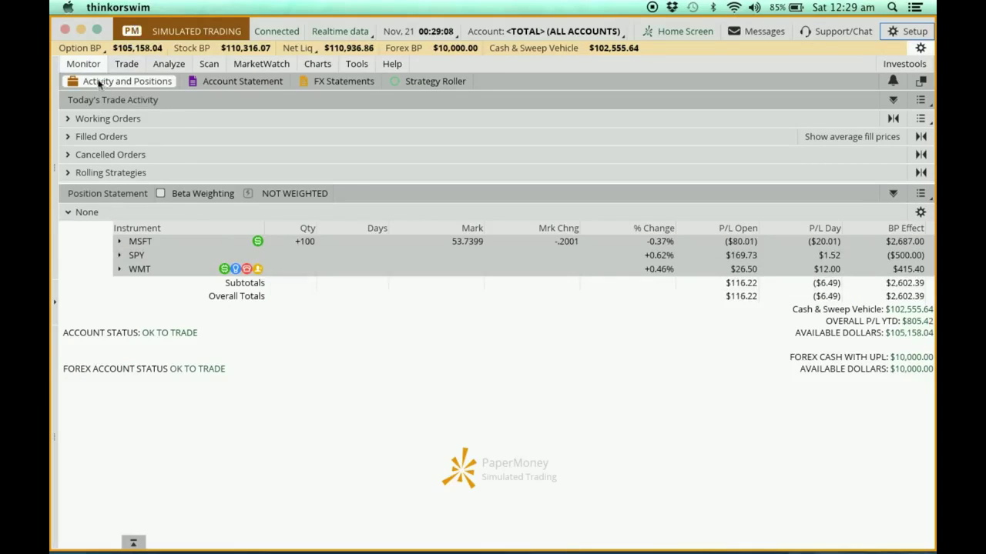
Open the Trade page for all products and load the symbol CSCO
mouse_move(124, 69)
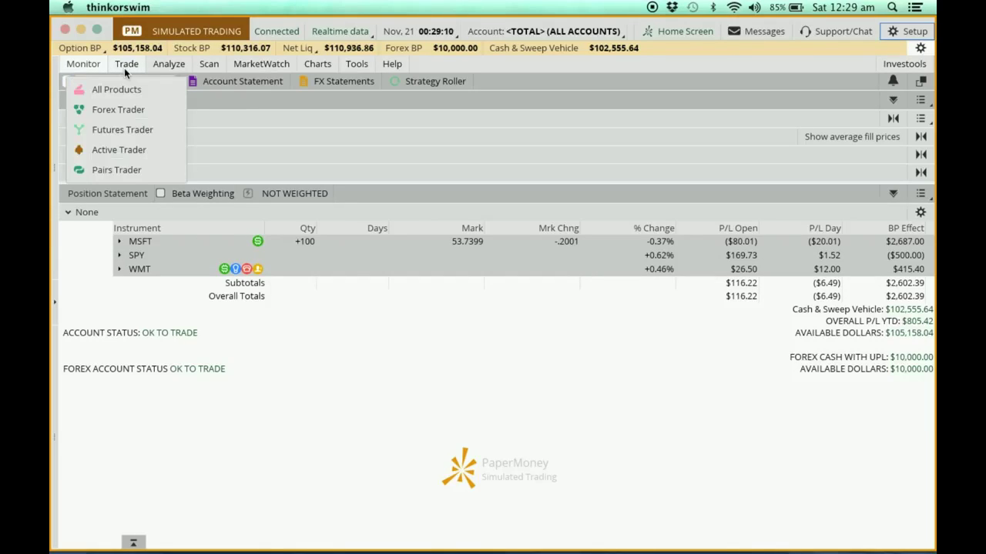
click(124, 68)
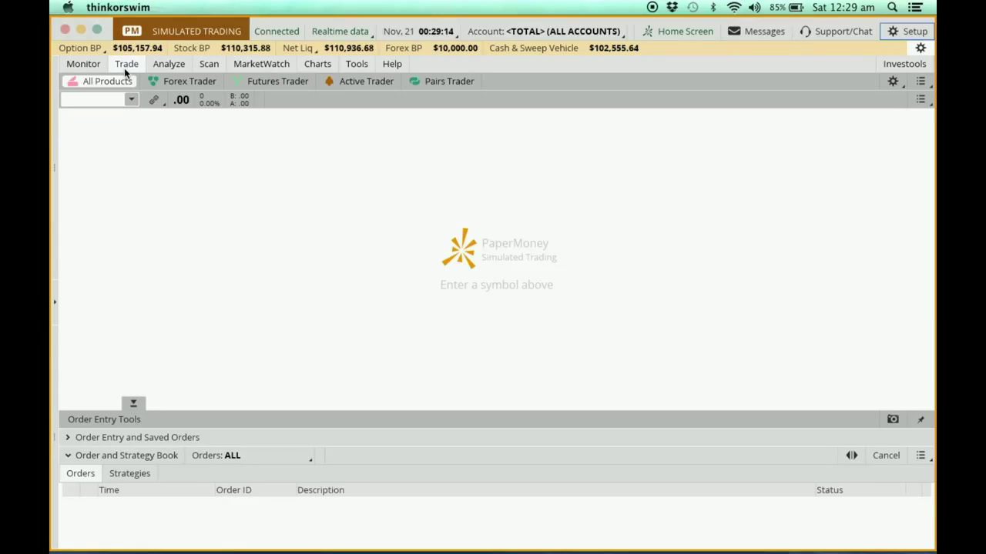
click(92, 101)
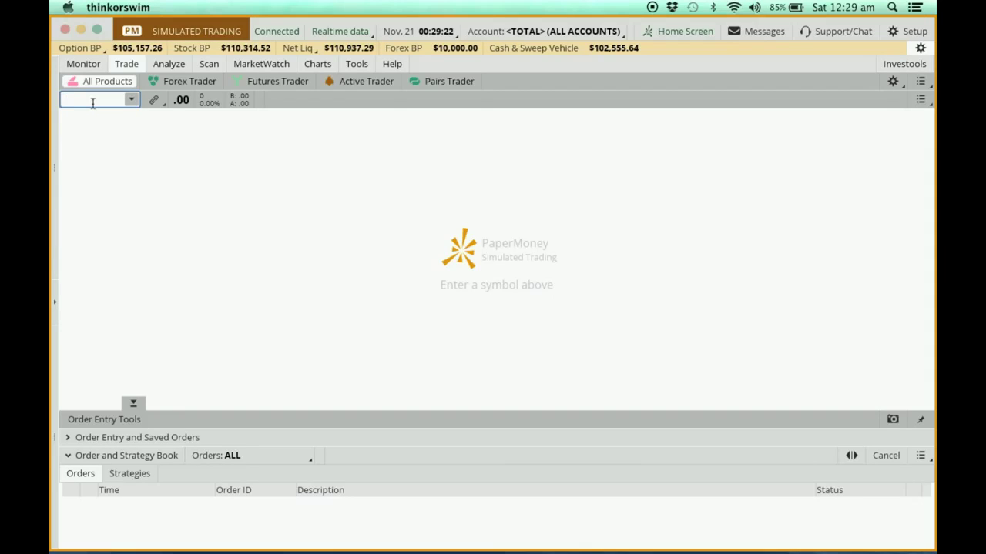
text(CSCO)
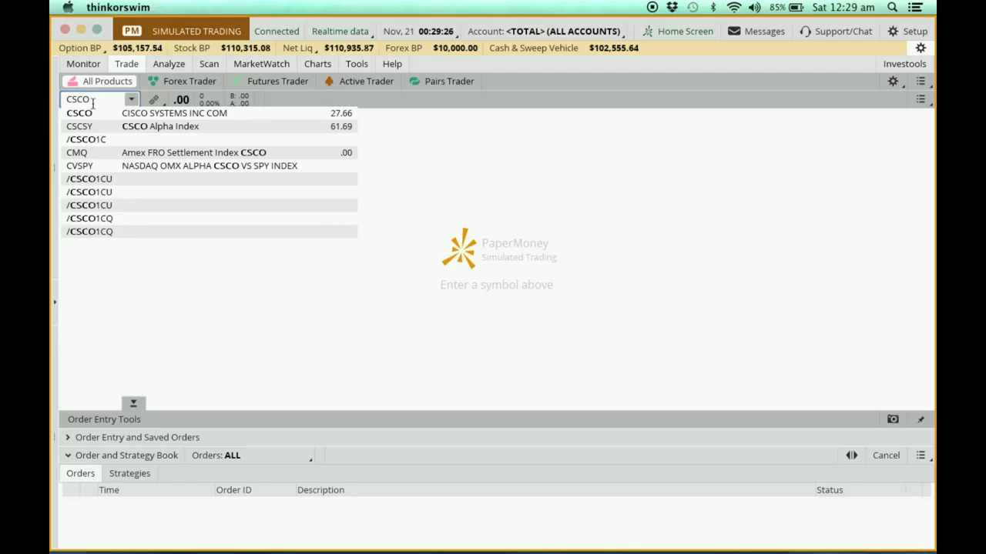
key(Return)
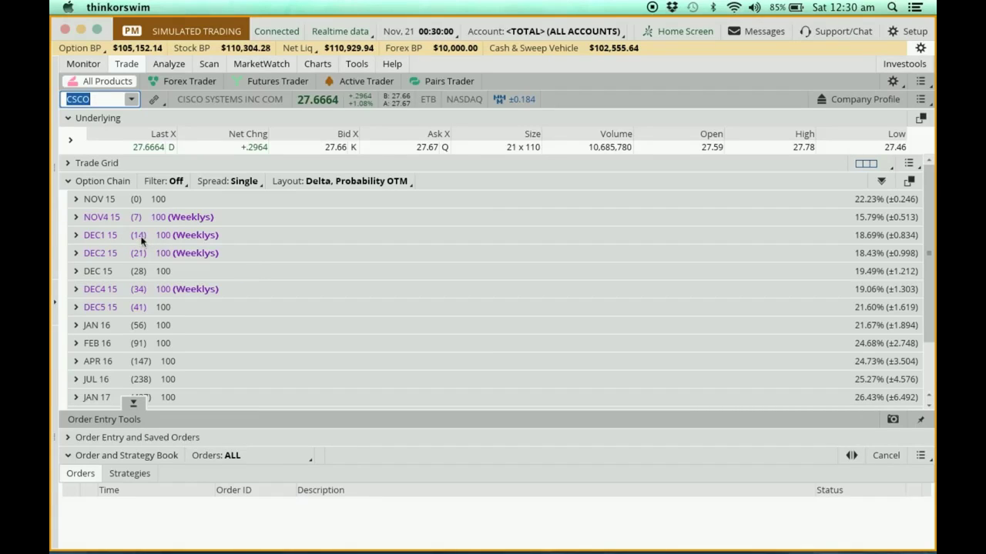
Expand the DEC 15 expiration in the CSCO option chain to show its calls and puts
mouse_move(140, 241)
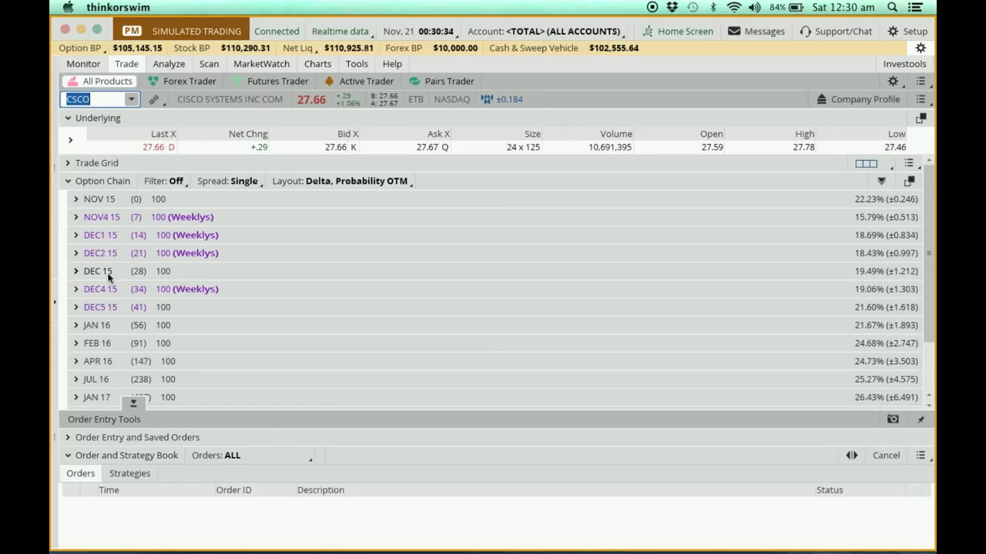
click(76, 272)
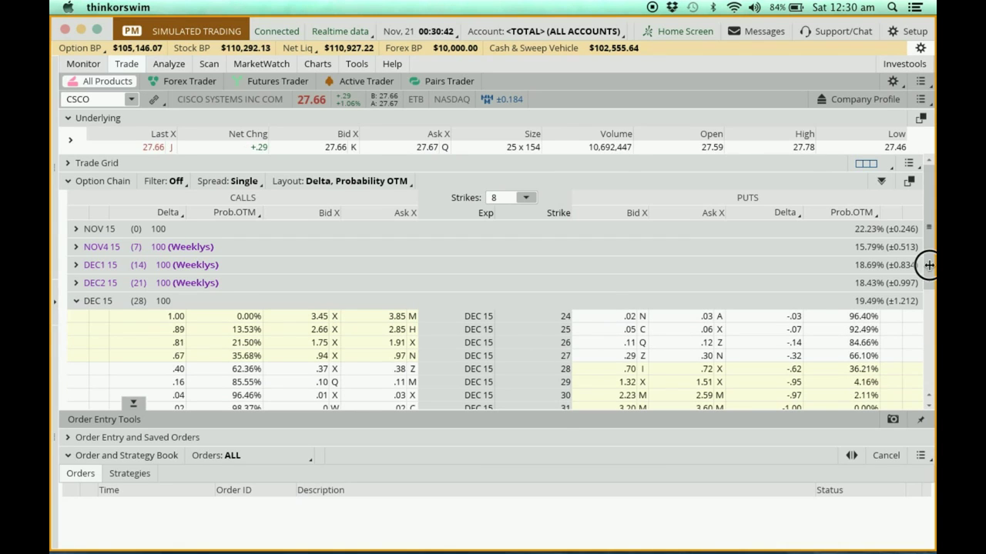
scroll(930, 288, down, 3)
scroll(930, 289, down, 1)
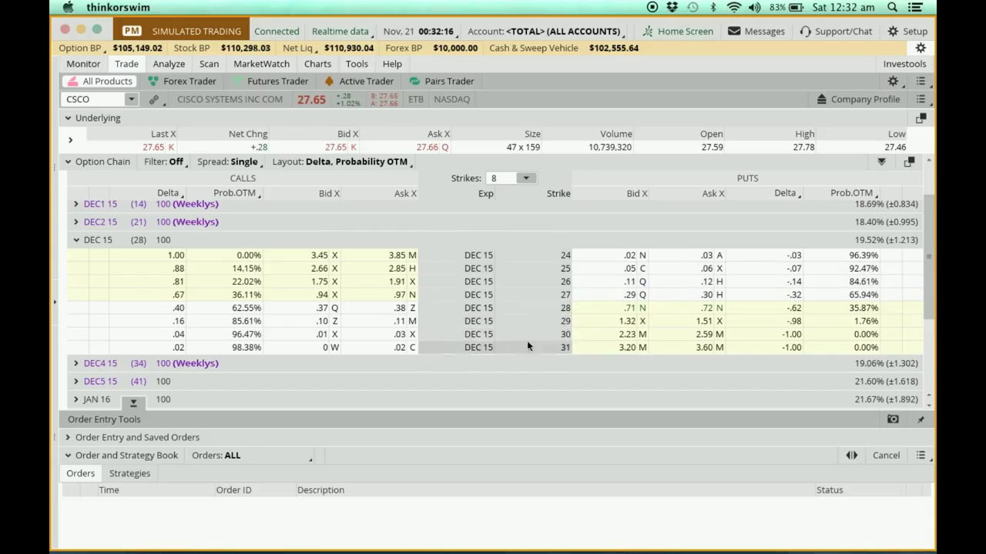
Try limiting the option chain to 4 strikes, followed by 14 strikes
click(526, 179)
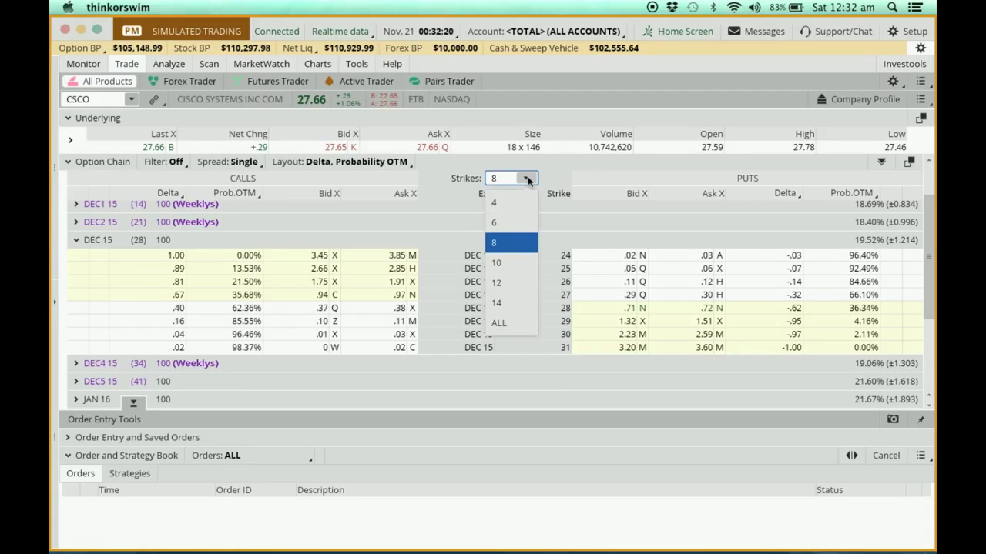
click(523, 205)
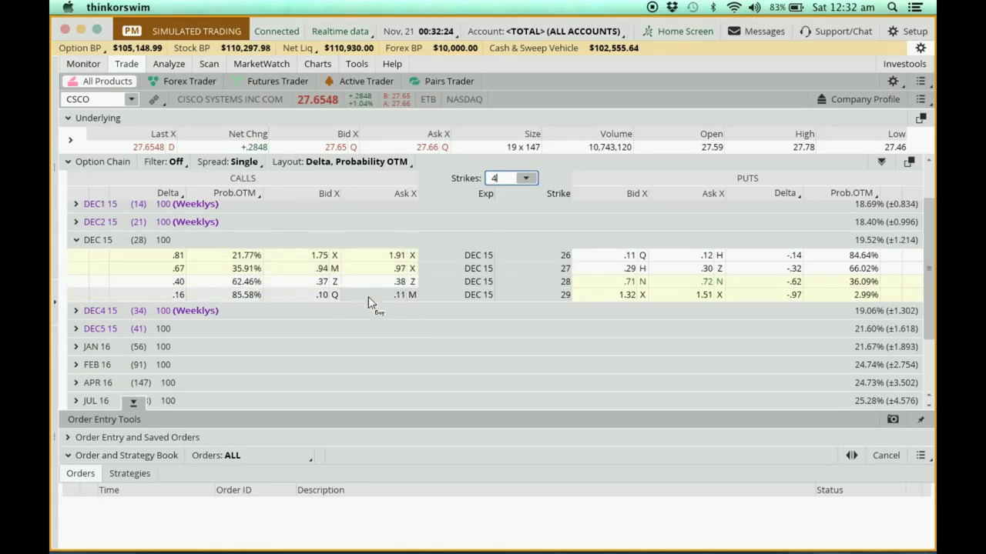
click(526, 180)
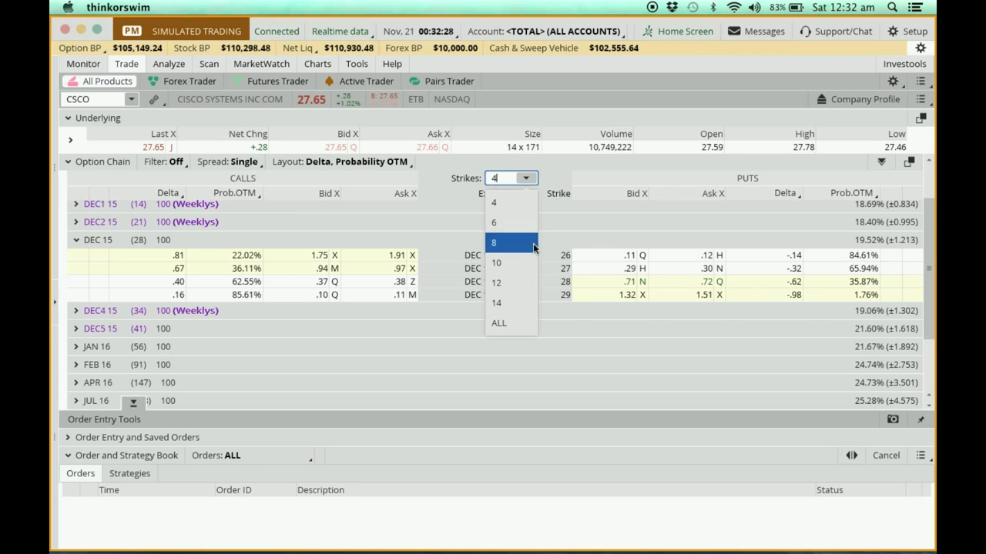
click(522, 303)
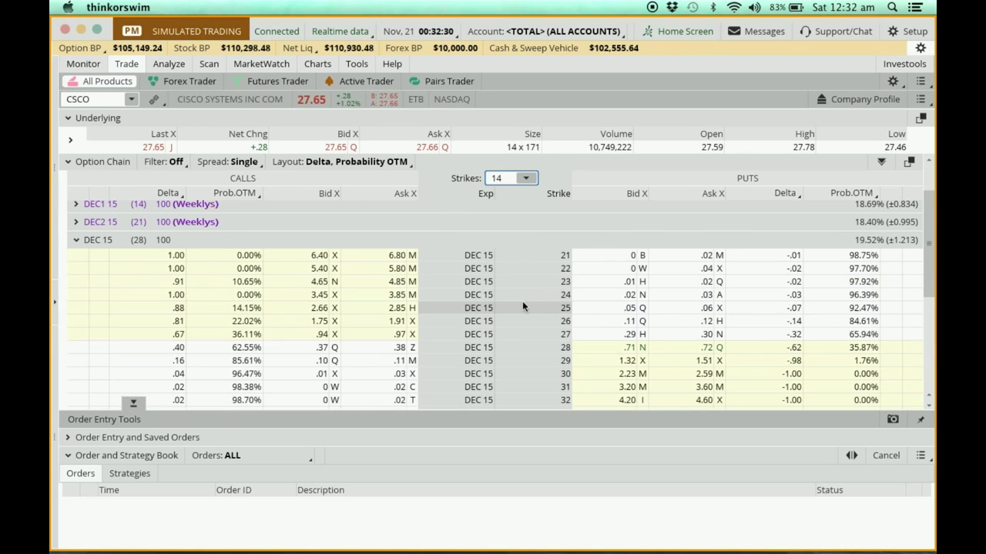
mouse_move(926, 246)
mouse_down()
mouse_move(928, 279)
mouse_move(929, 256)
mouse_up()
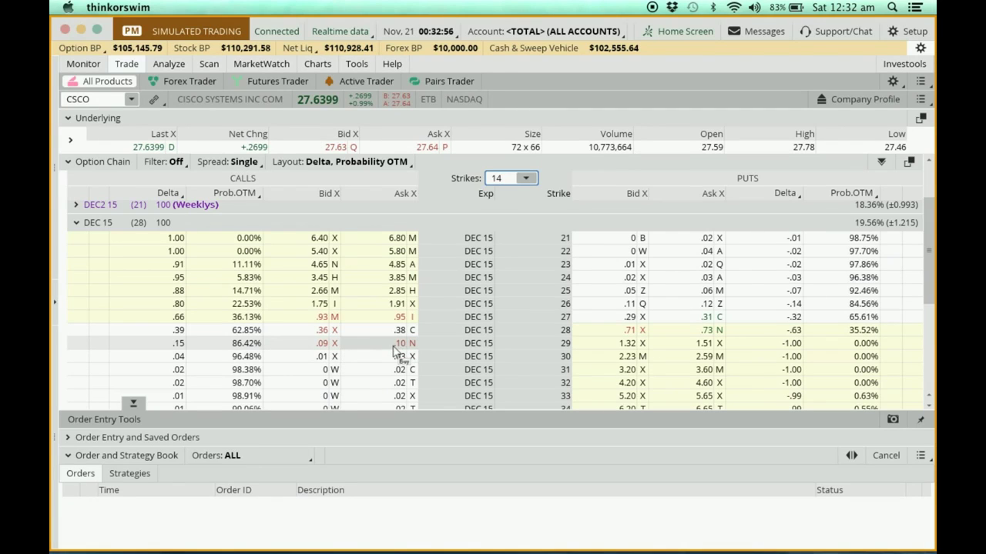
Set the option chain to show ALL strikes and look through the DEC 15 strikes
click(528, 178)
click(513, 325)
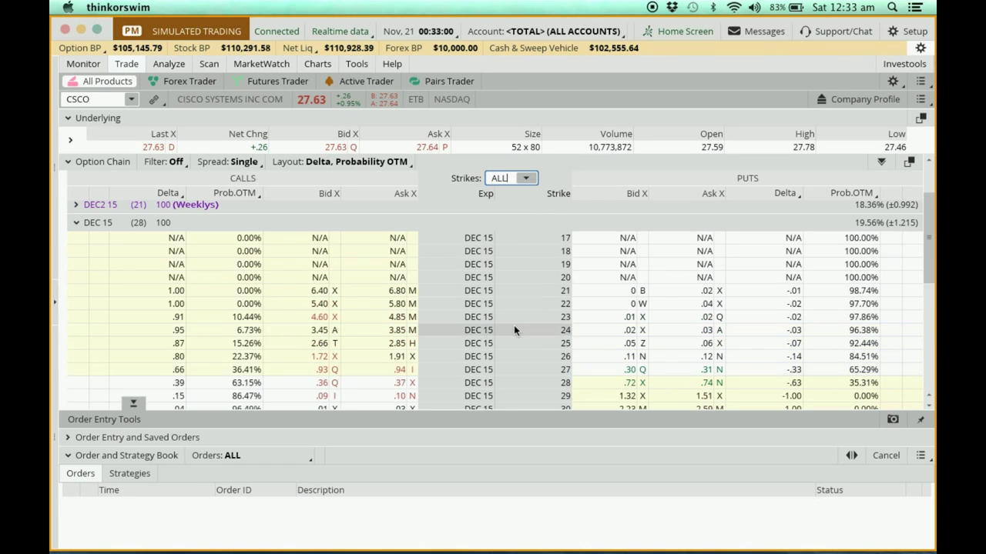
mouse_move(928, 215)
mouse_down()
mouse_move(916, 273)
mouse_move(923, 218)
mouse_move(924, 234)
mouse_up()
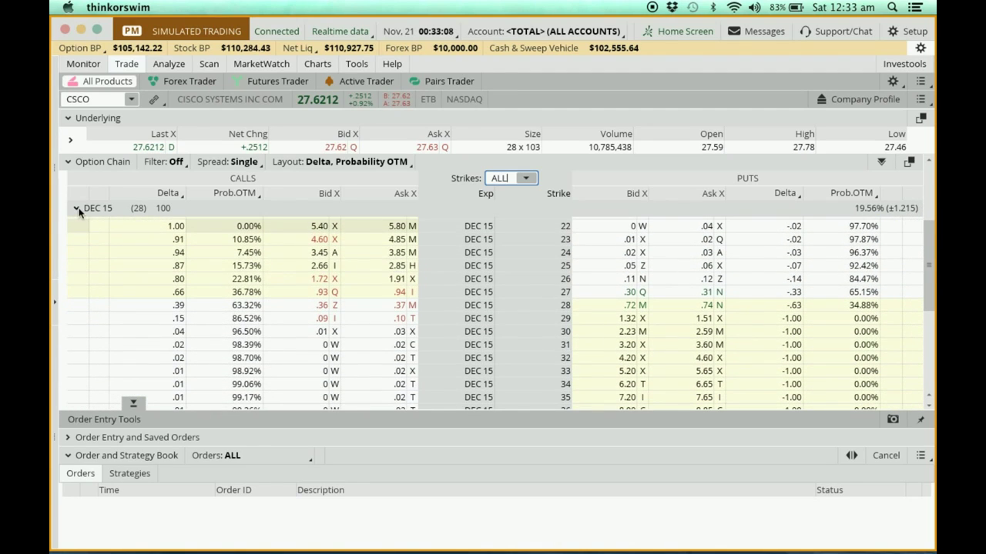
Collapse the DEC 15 expiration and examine the JAN 16 strikes, closing that expiration when done
click(76, 208)
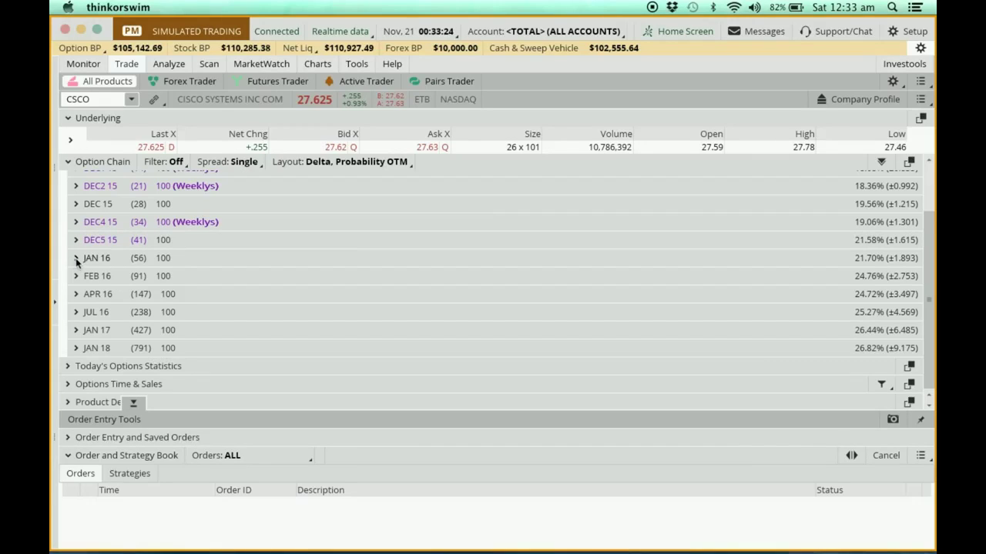
click(77, 261)
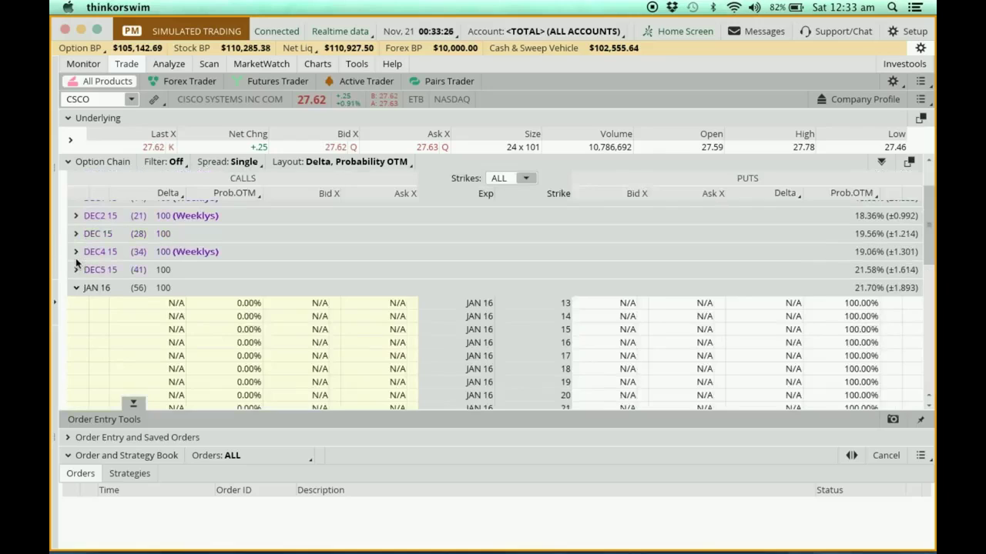
drag(930, 234, 929, 292)
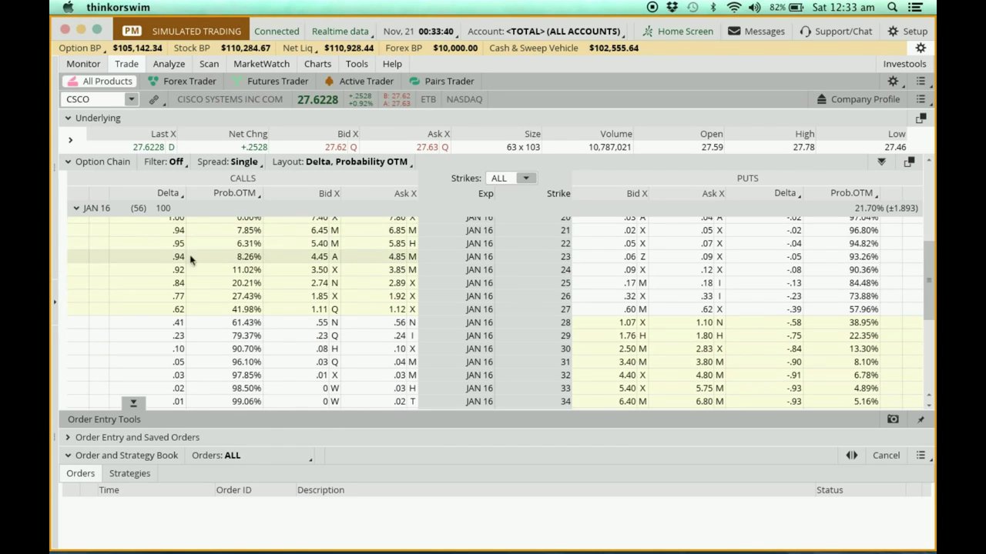
click(76, 208)
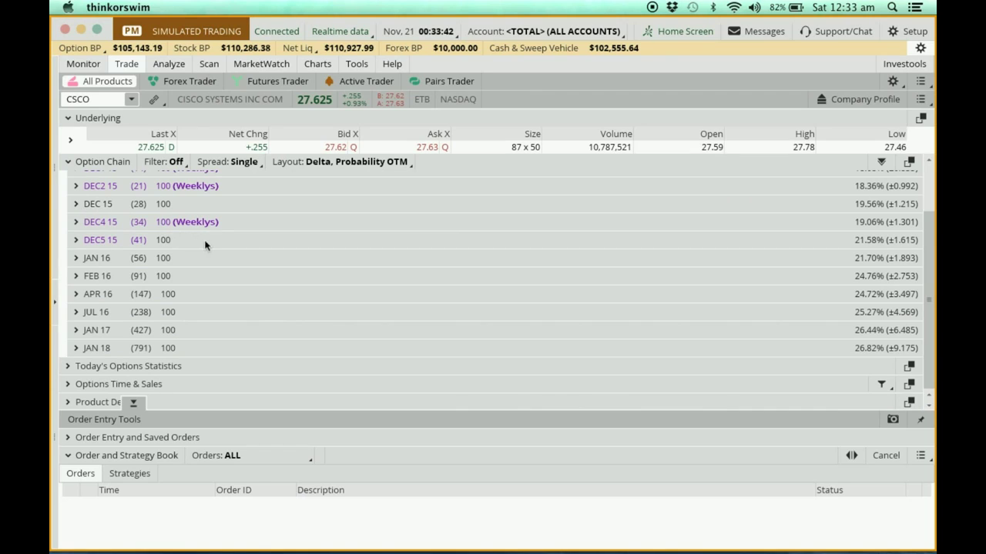
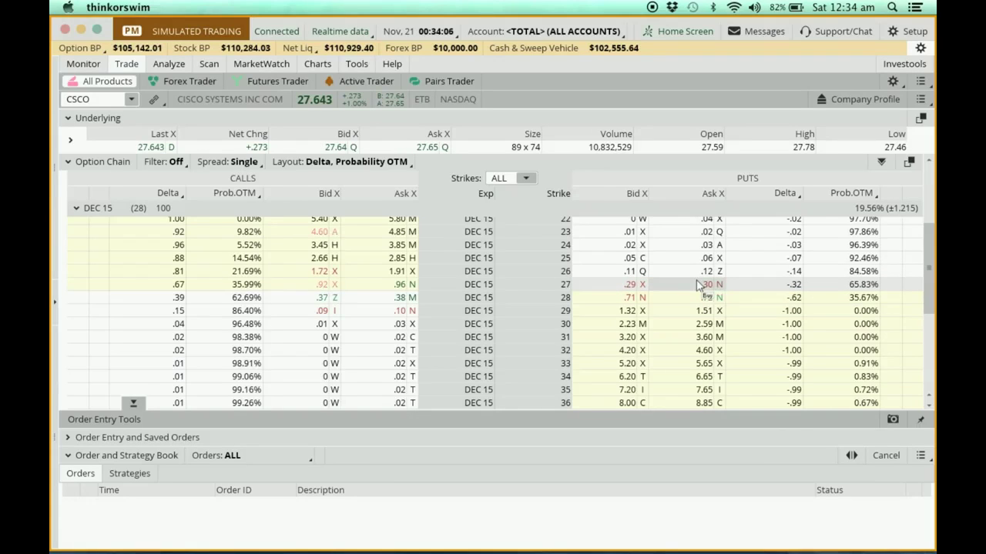
Draft a sell order for the DEC 15 27 put, vary its quantity between 0 and -30, and discard it
click(611, 285)
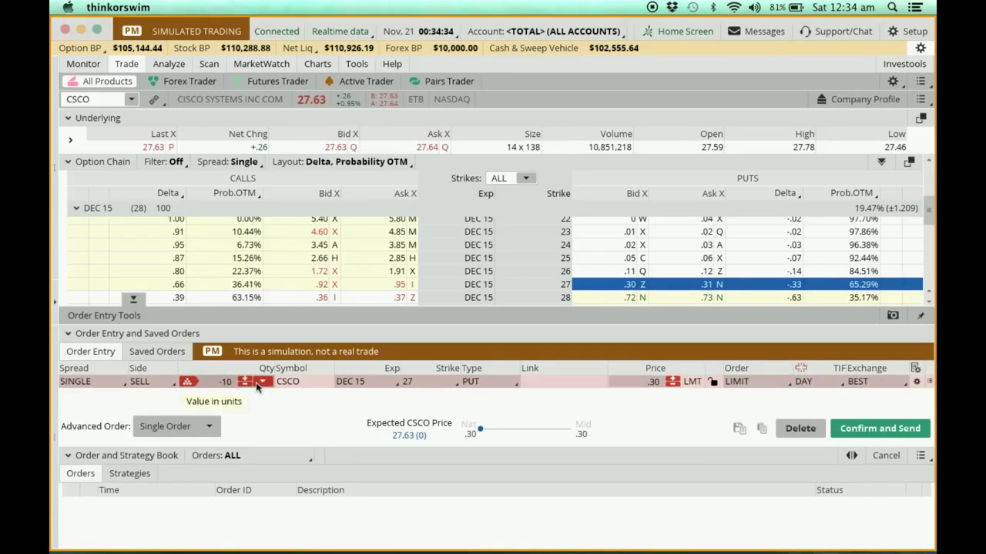
click(245, 381)
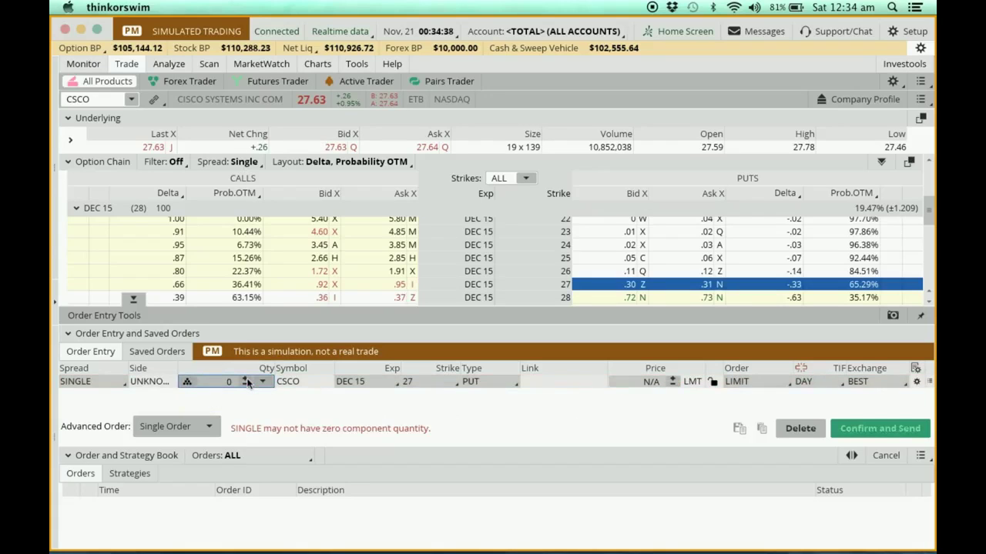
click(246, 384)
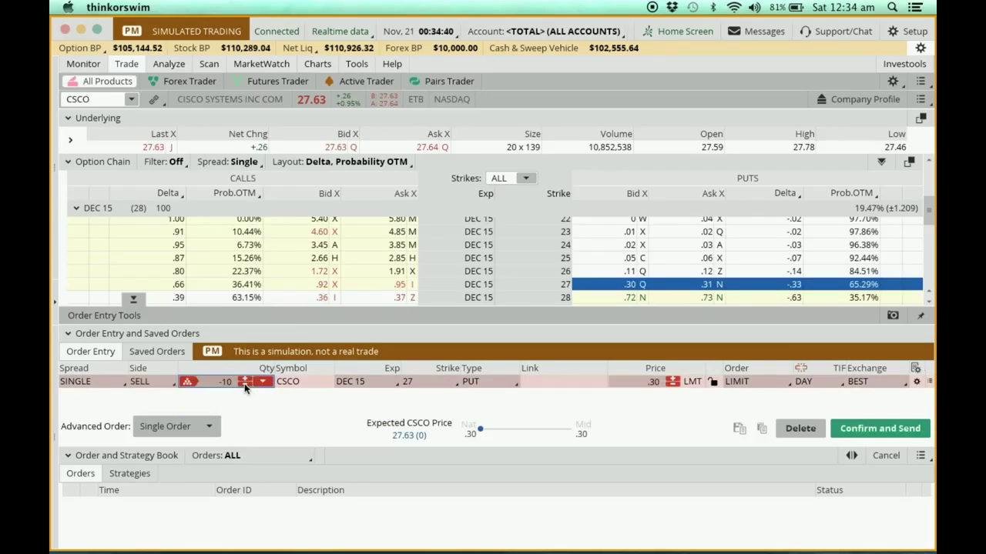
click(245, 385)
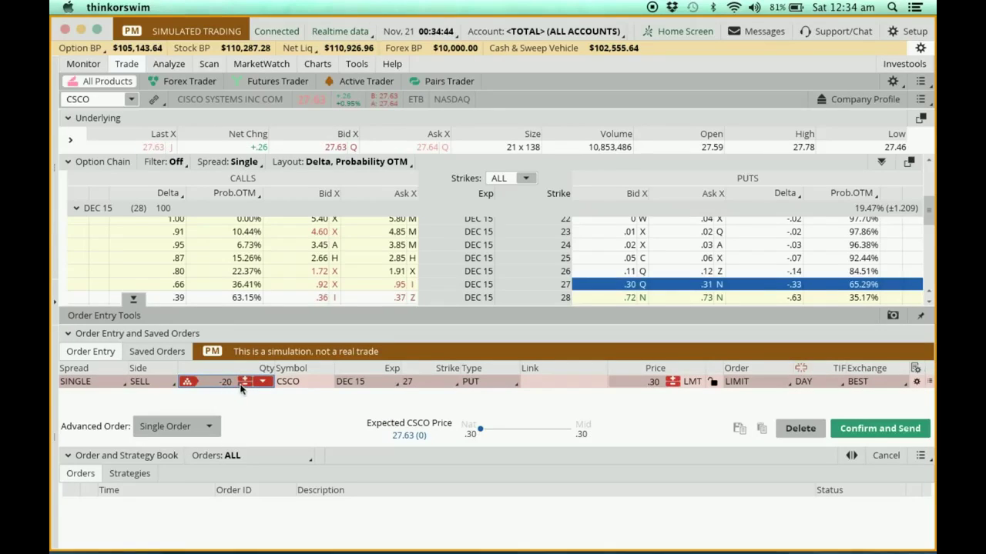
click(244, 385)
click(244, 379)
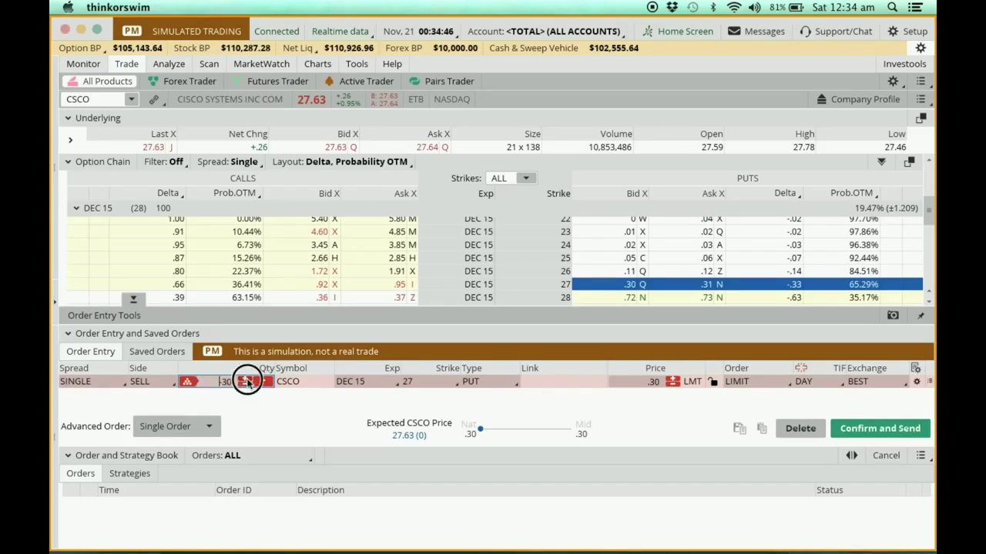
click(244, 379)
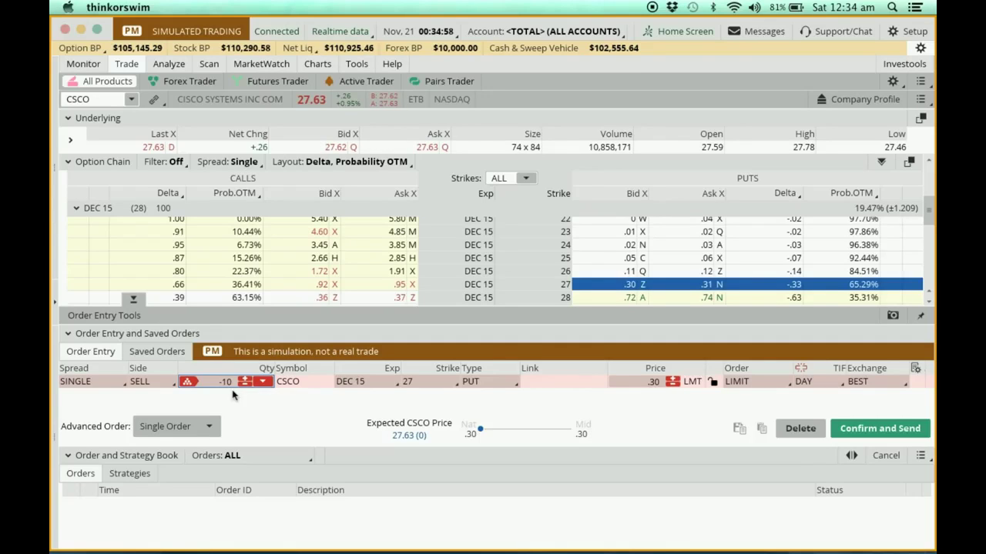
click(800, 435)
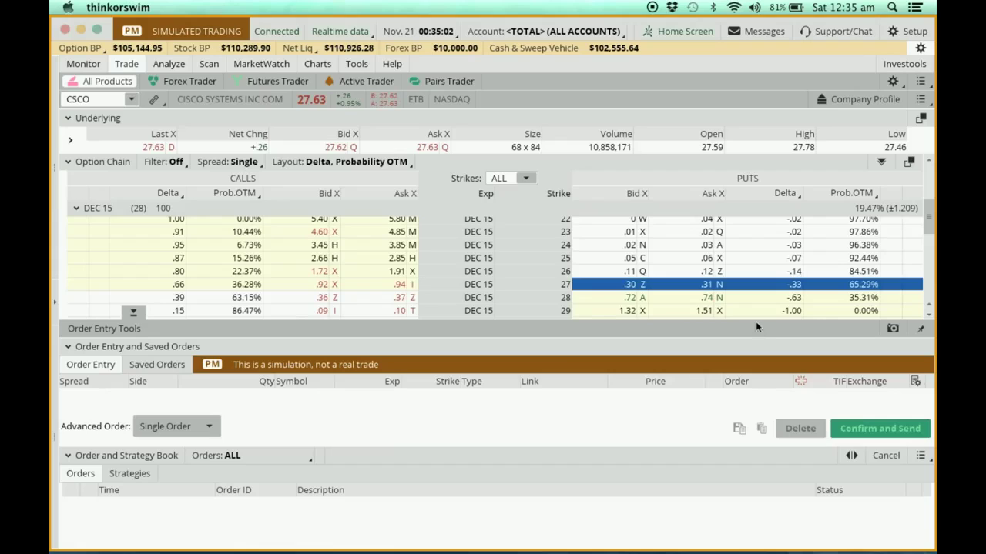
Draft the DEC 15 27 put sell order again, discard it, and collapse Order Entry and Saved Orders
click(616, 288)
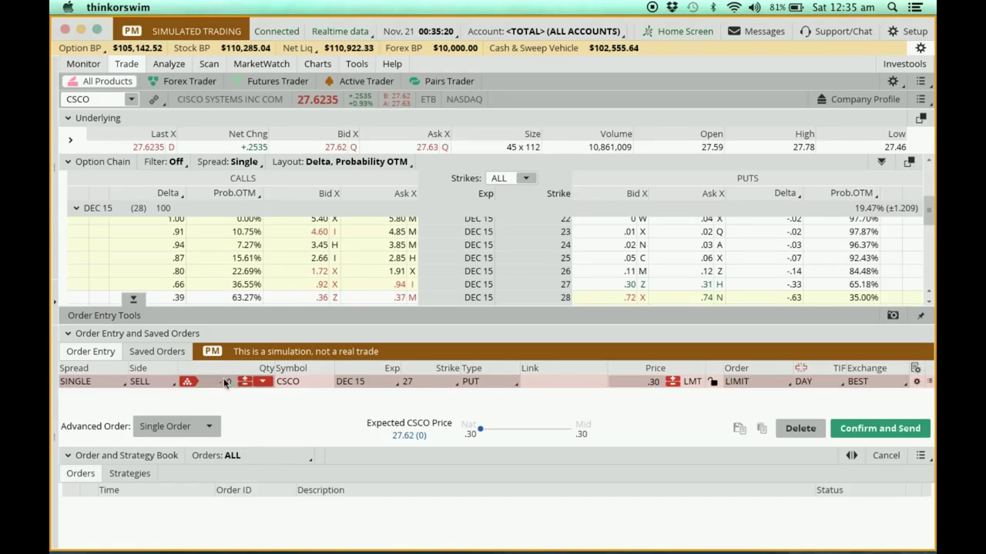
click(804, 429)
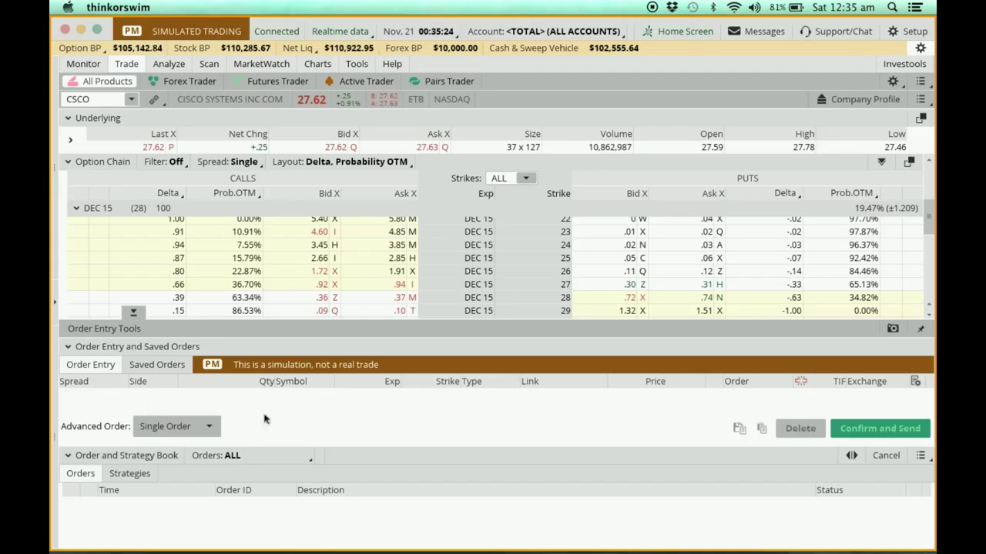
click(69, 347)
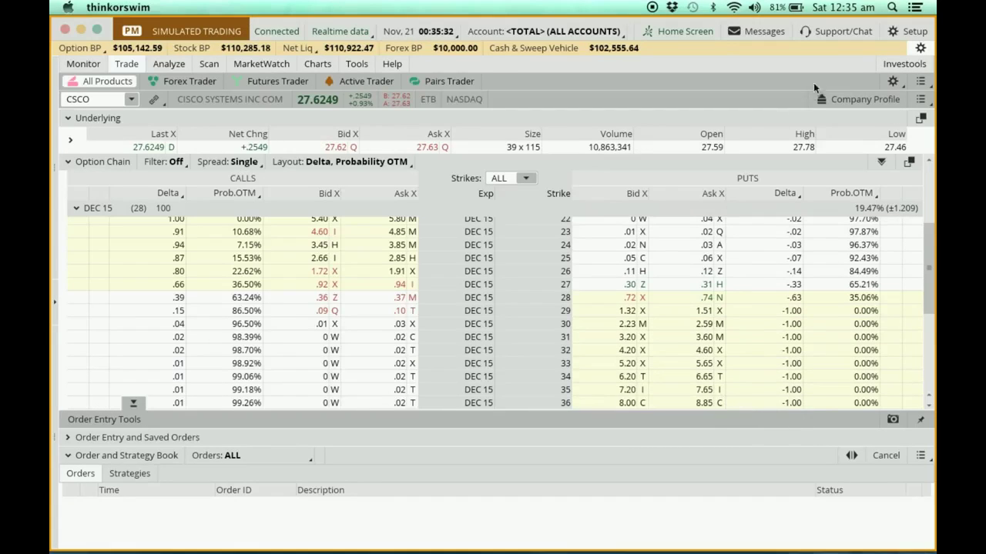
In the application settings, set the options order defaults to a default quantity of 1 and a quantity increment of 1, and apply them
click(900, 36)
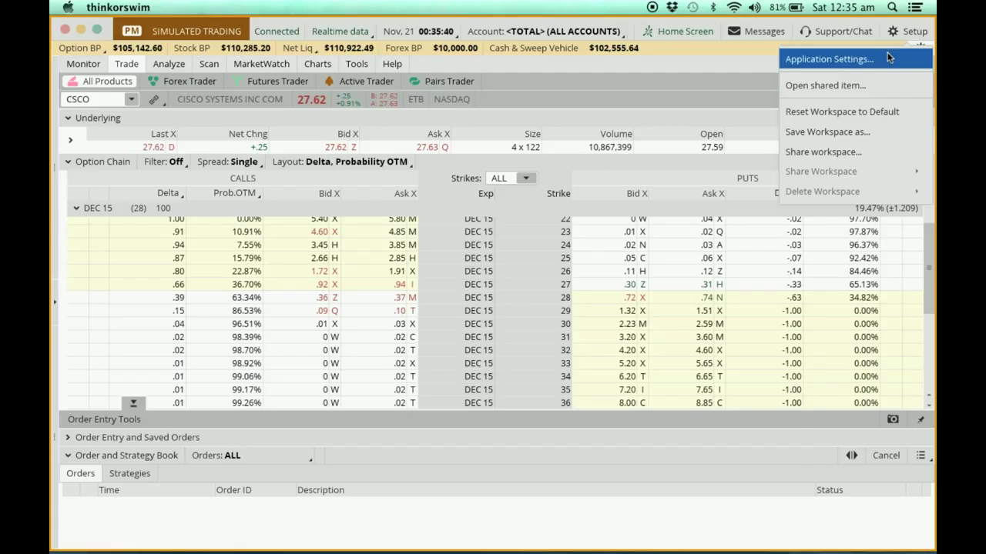
click(829, 59)
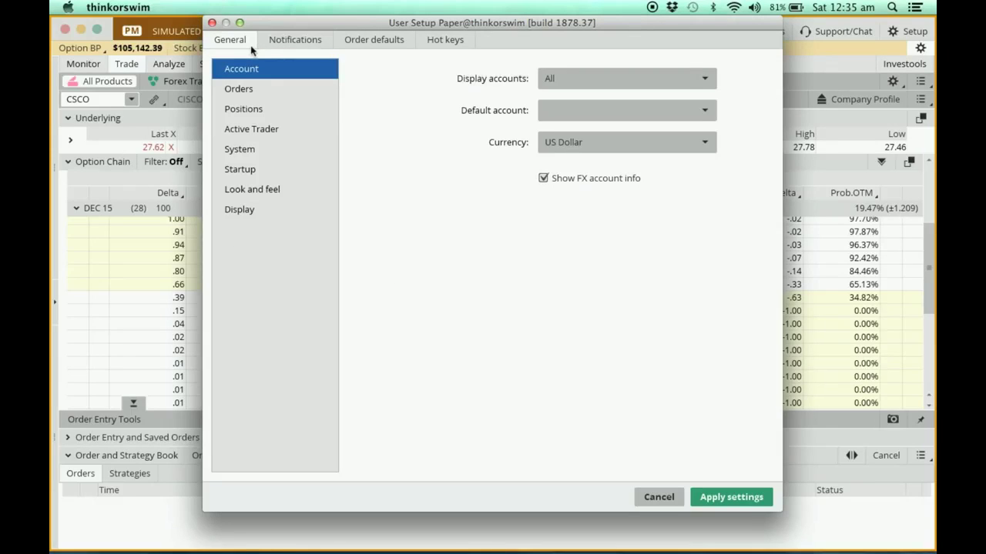
click(355, 40)
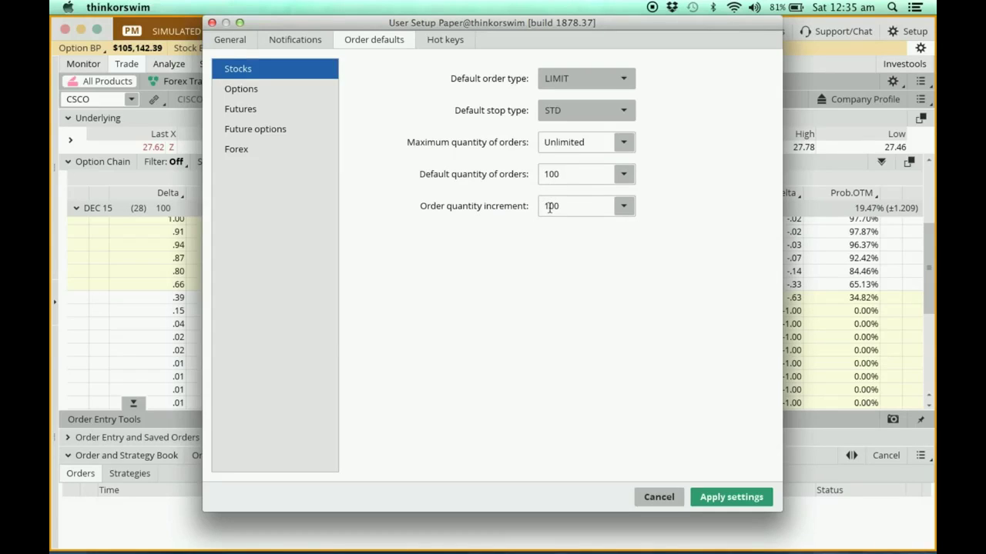
click(248, 91)
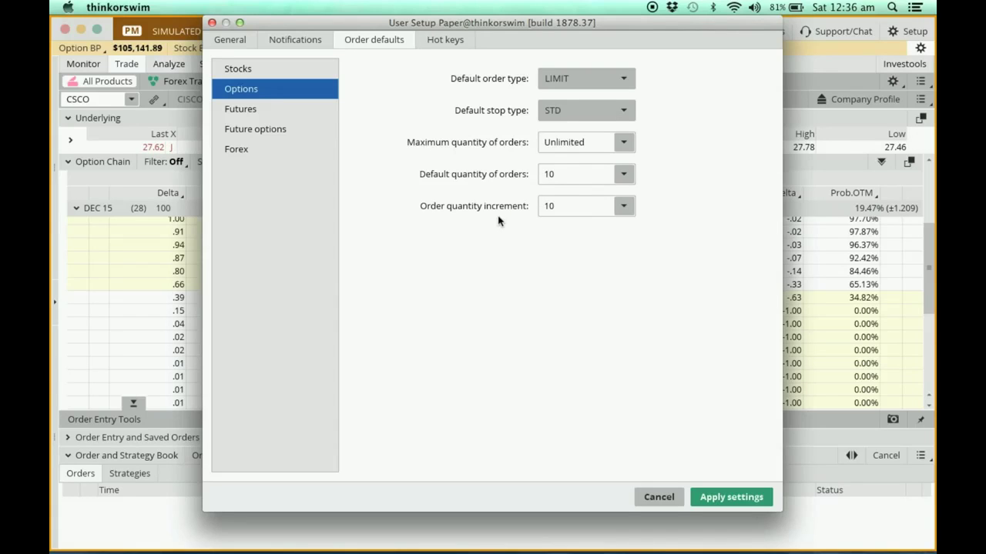
click(623, 175)
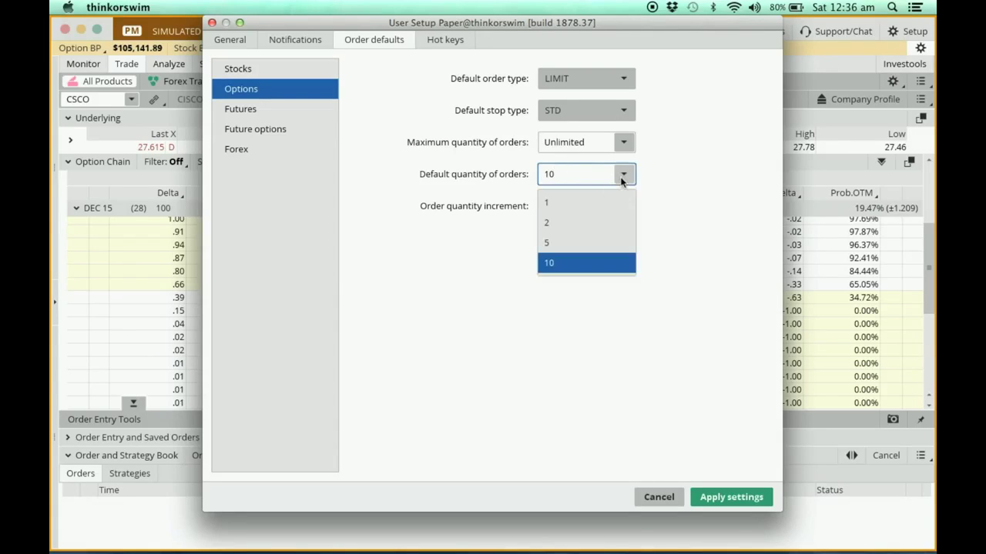
click(568, 202)
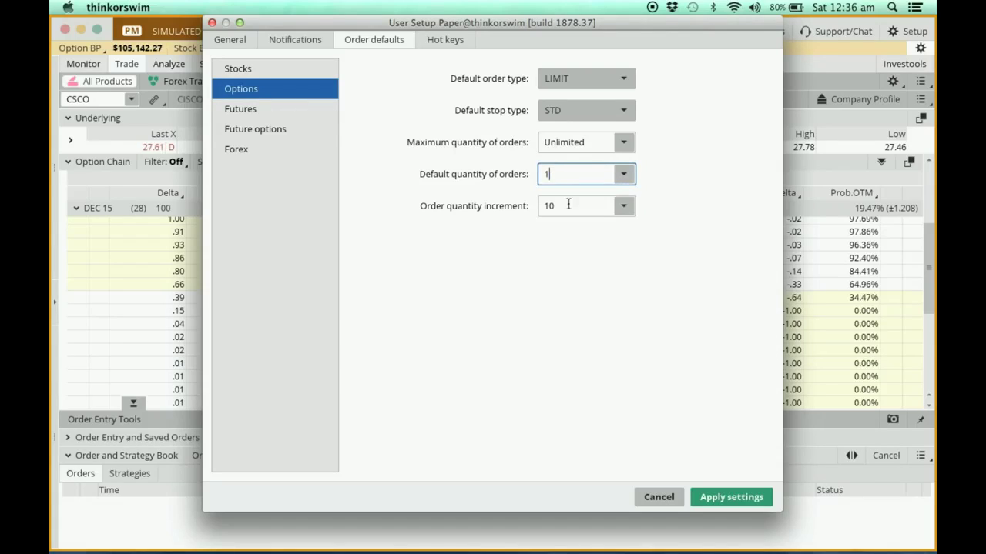
click(623, 206)
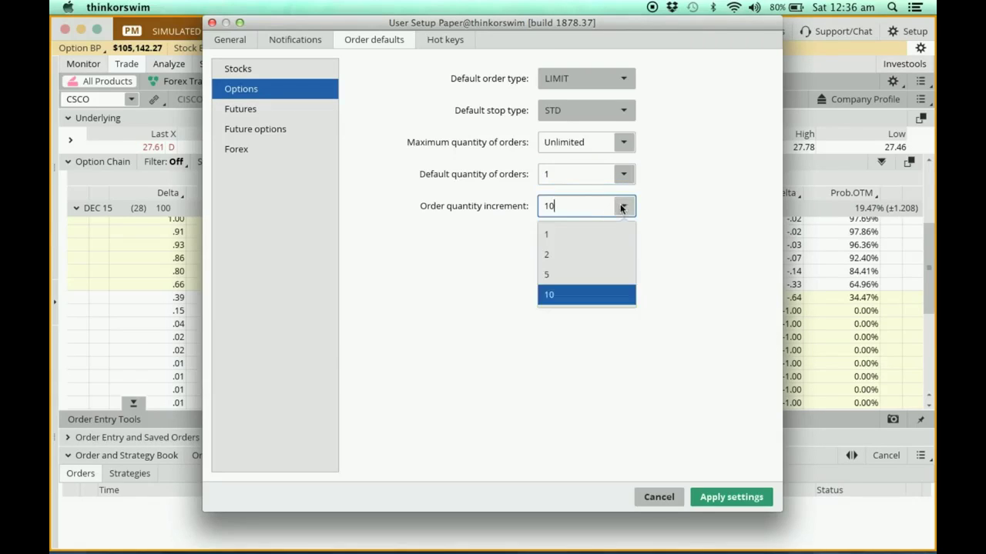
click(571, 236)
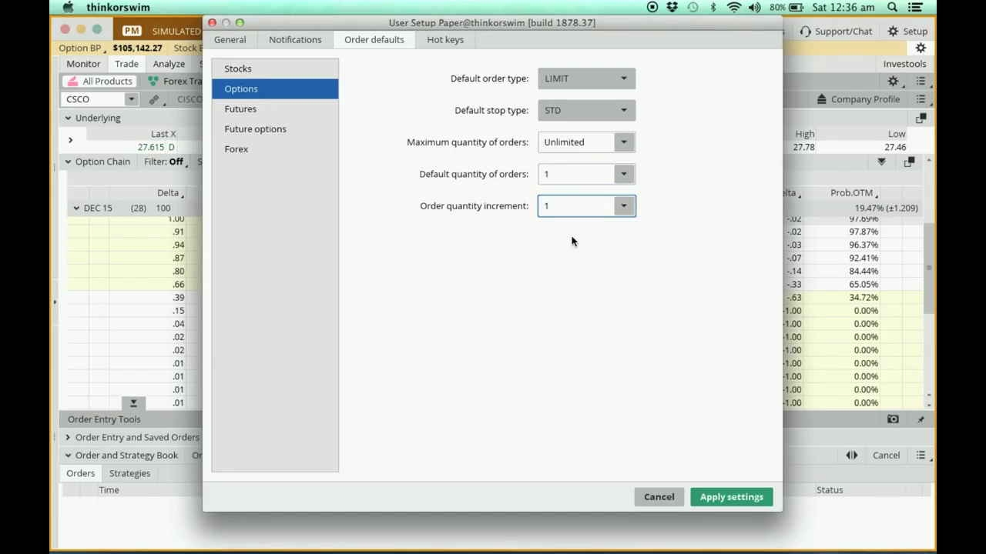
click(738, 498)
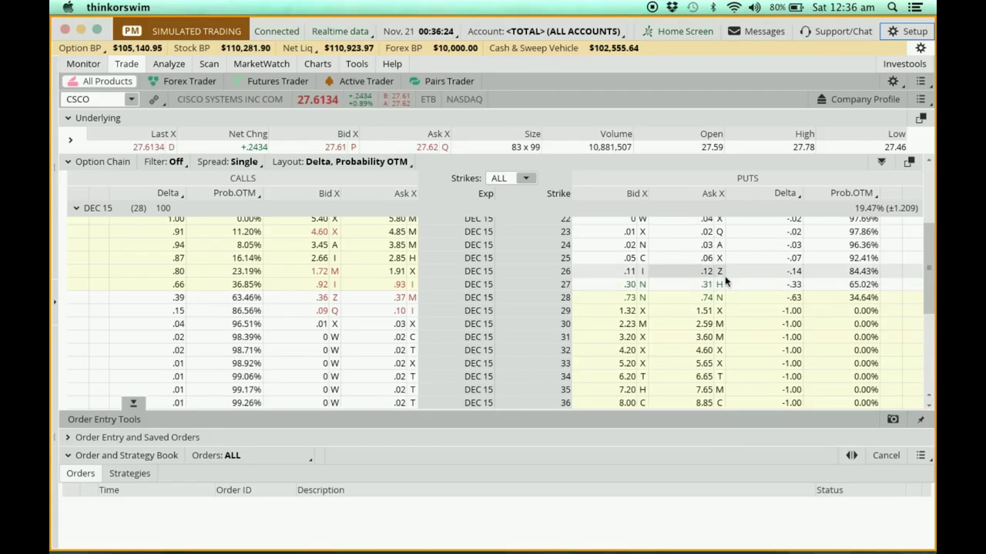
Collapse and reopen the DEC 15 expiration, and draft a single-contract limit sell order for the 27 put at its bid price of .30
click(75, 208)
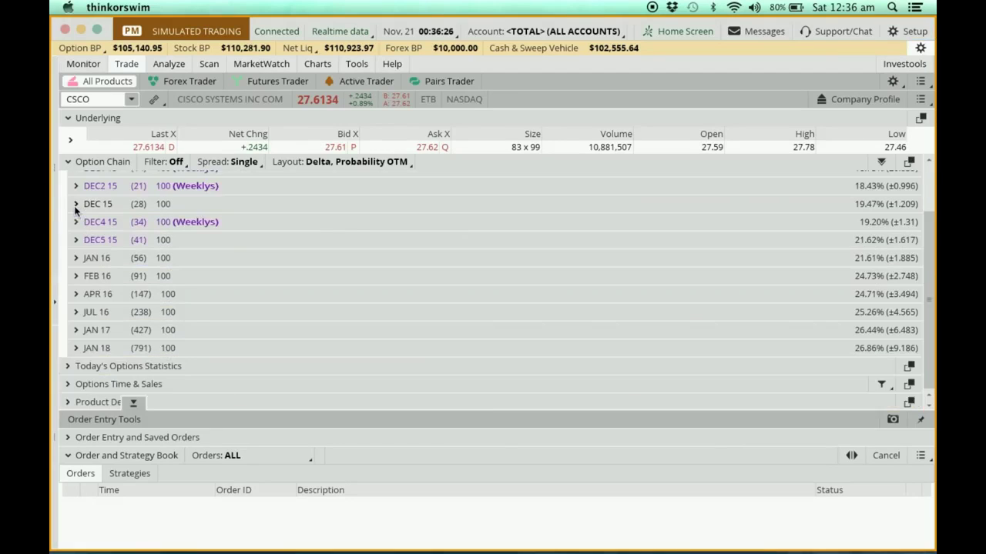
click(76, 205)
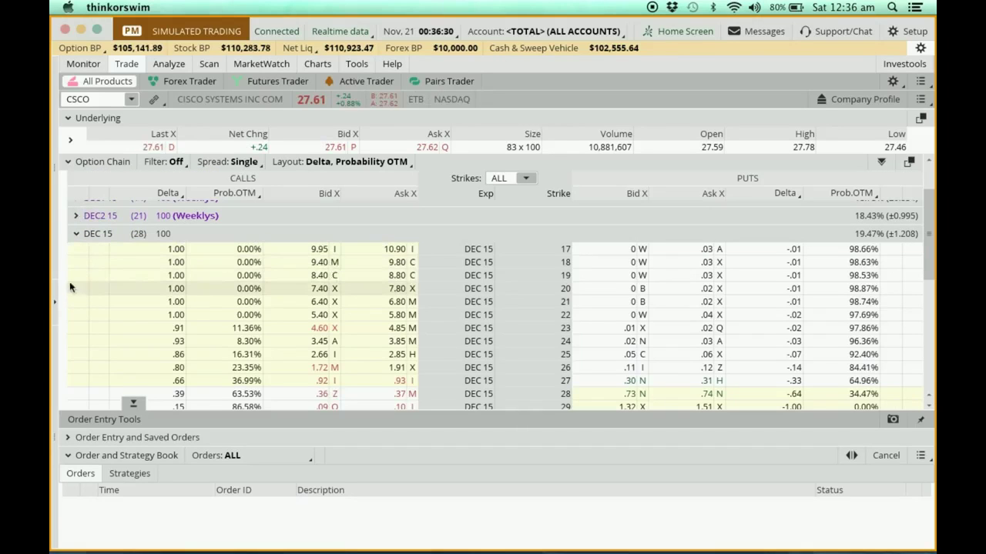
drag(926, 229, 930, 270)
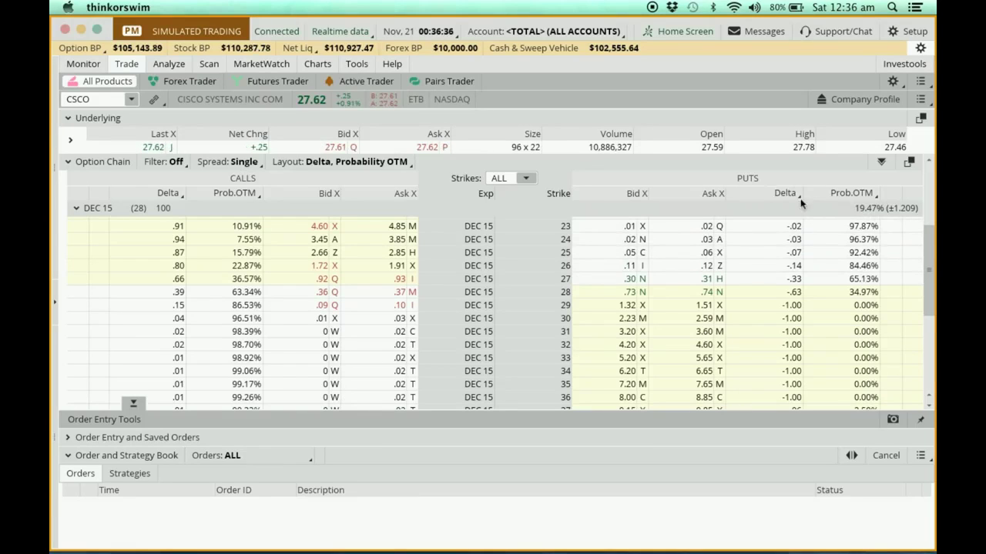
click(627, 281)
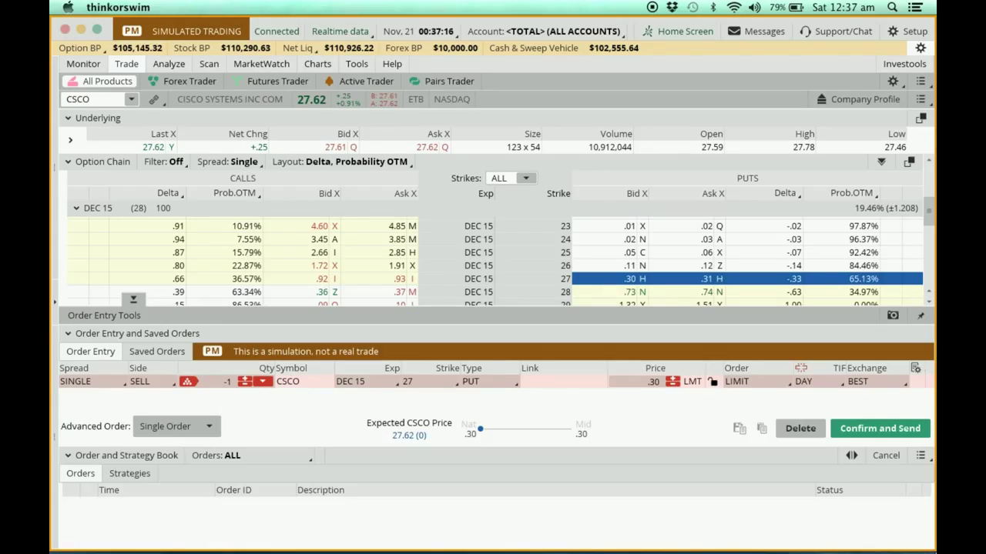
mouse_move(831, 539)
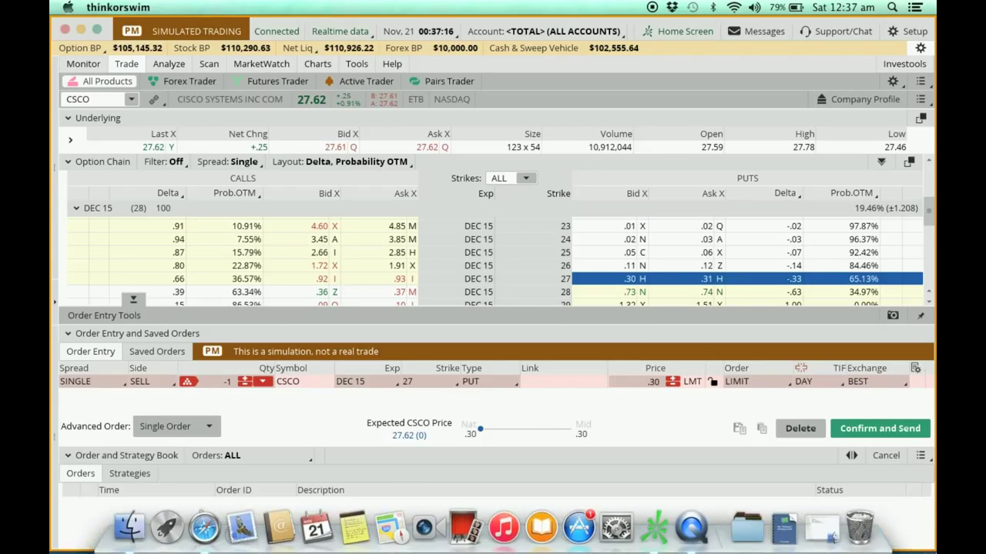
right_click(693, 531)
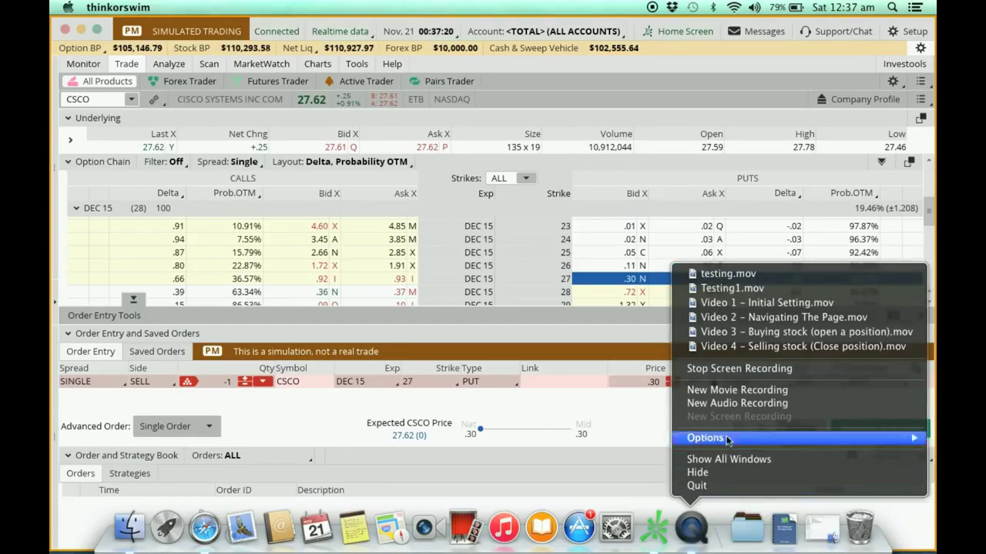